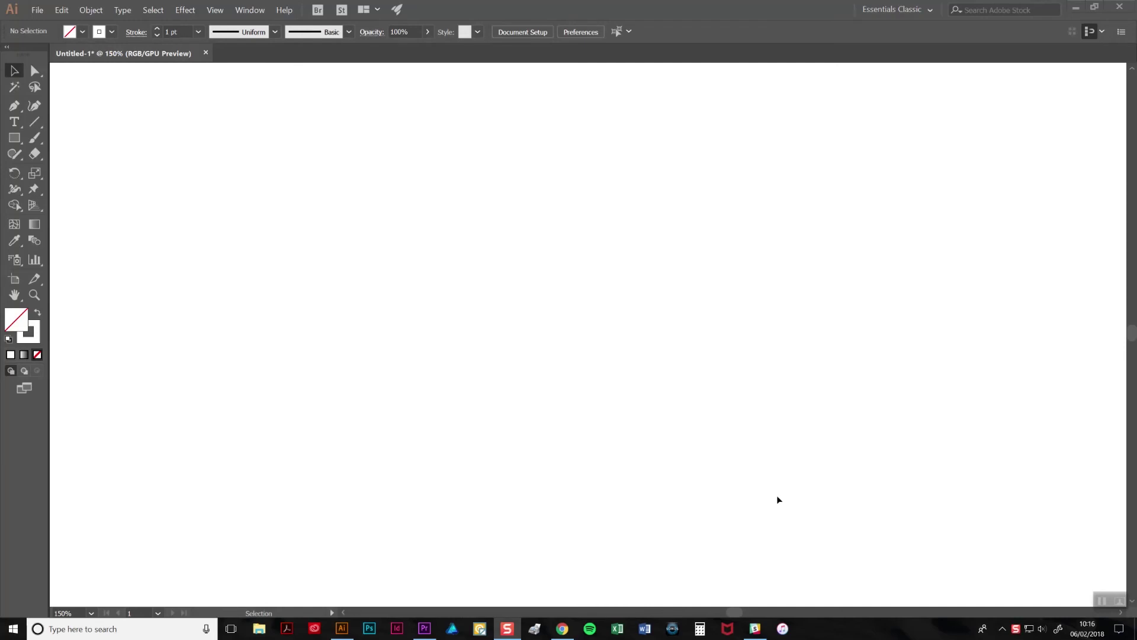
Show the Brushes panel from the Window menu, displaying only the Basic brush.
click(250, 9)
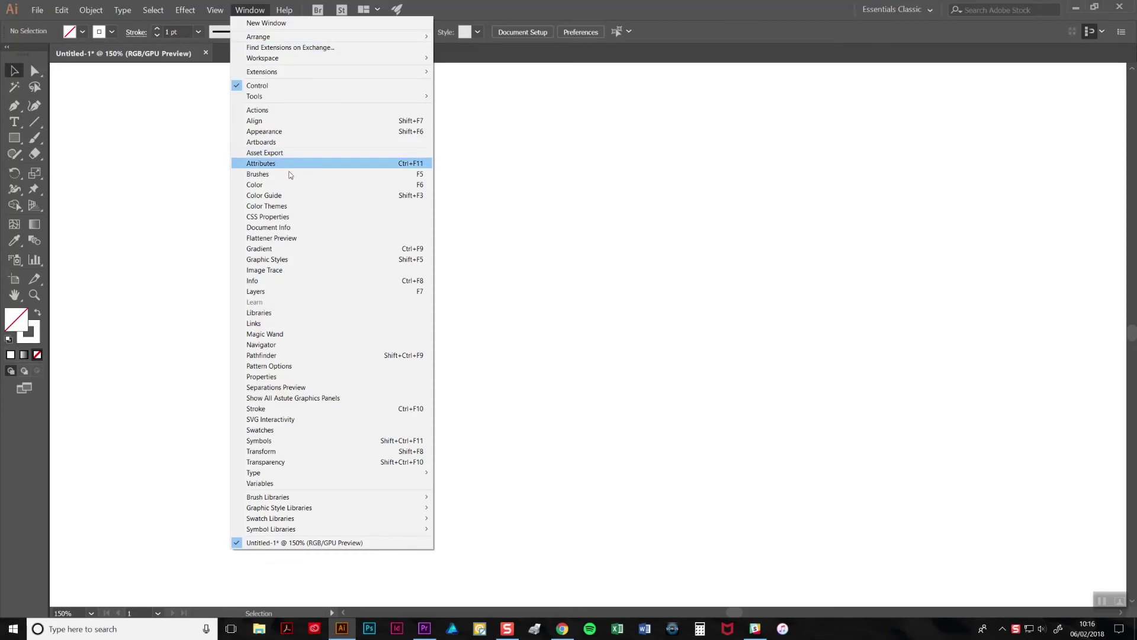
click(287, 174)
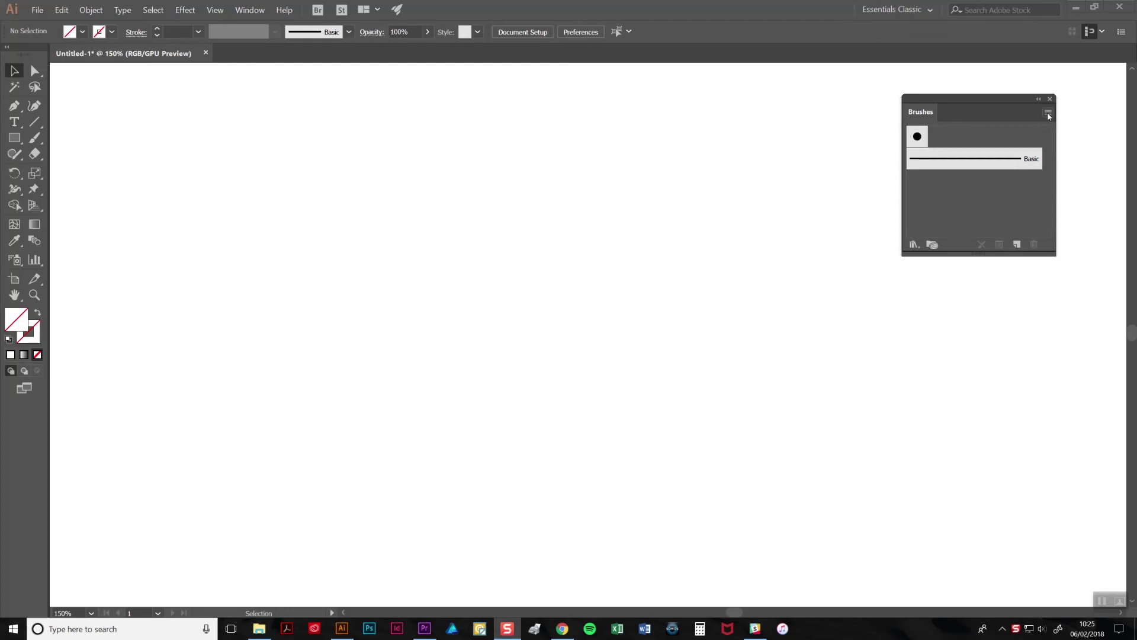
Load the Liquid Style Brushes_CC library from the Files For CC Users folder.
click(1049, 112)
mouse_move(961, 283)
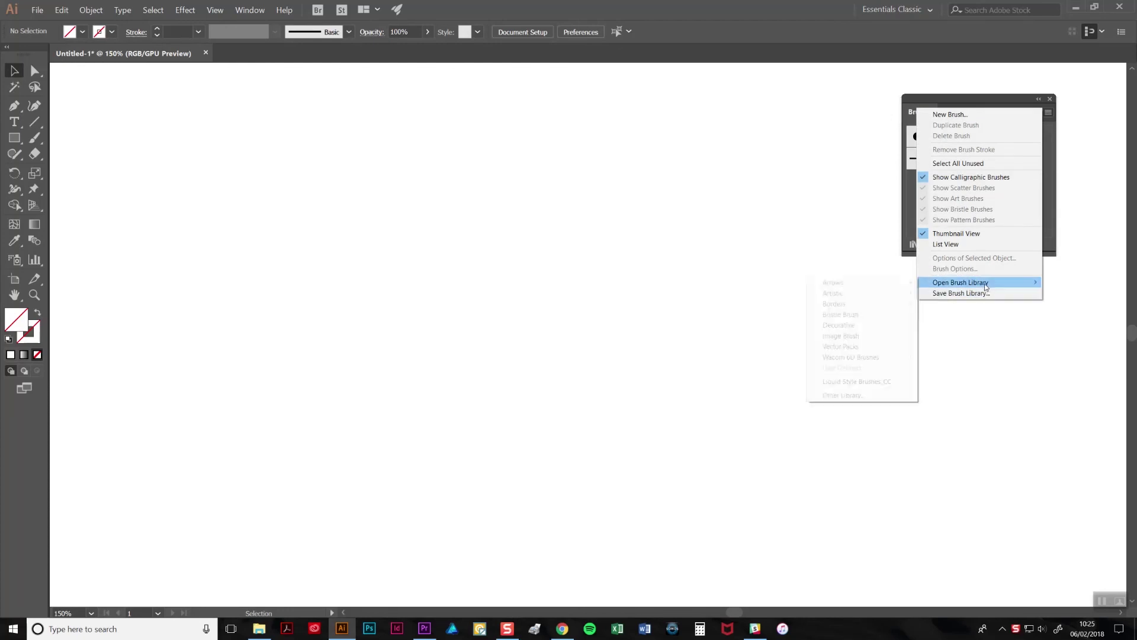
click(861, 397)
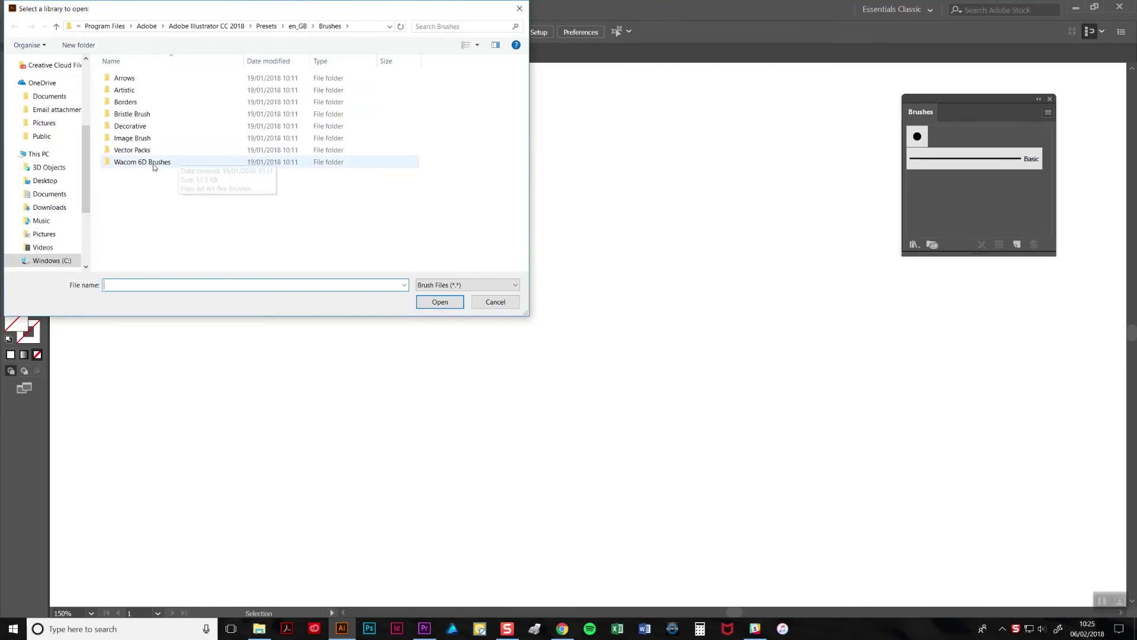
scroll(89, 122, up, 3)
scroll(88, 123, up, 2)
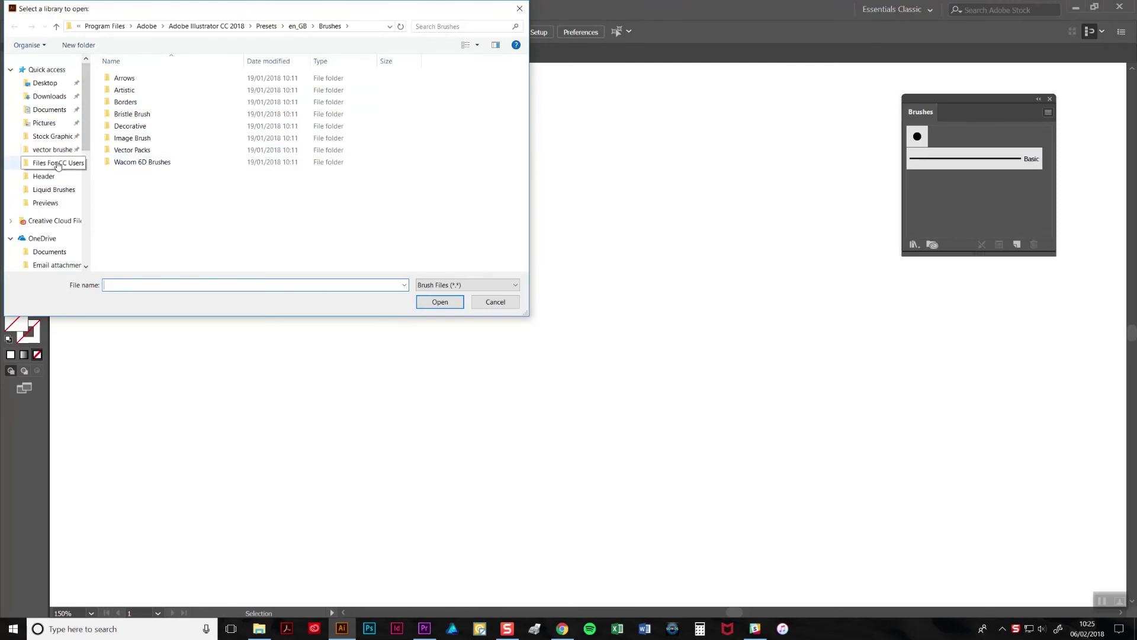
click(57, 165)
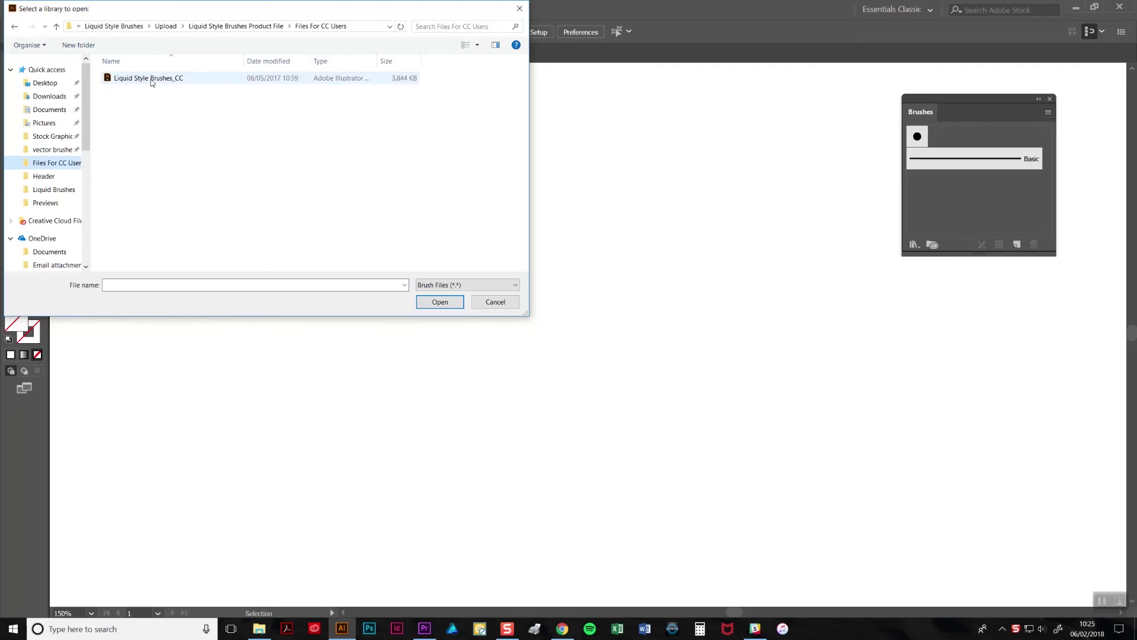
click(151, 80)
Open the chosen library panel, reposition it, and add the diagonal spray brush.
click(435, 303)
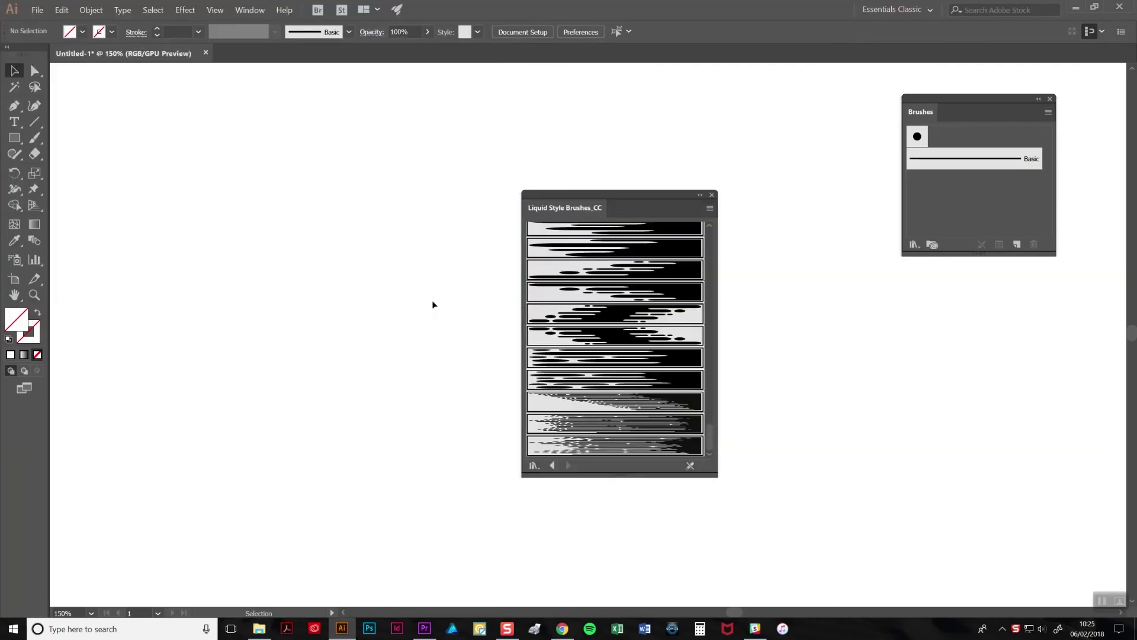
drag(641, 194, 655, 162)
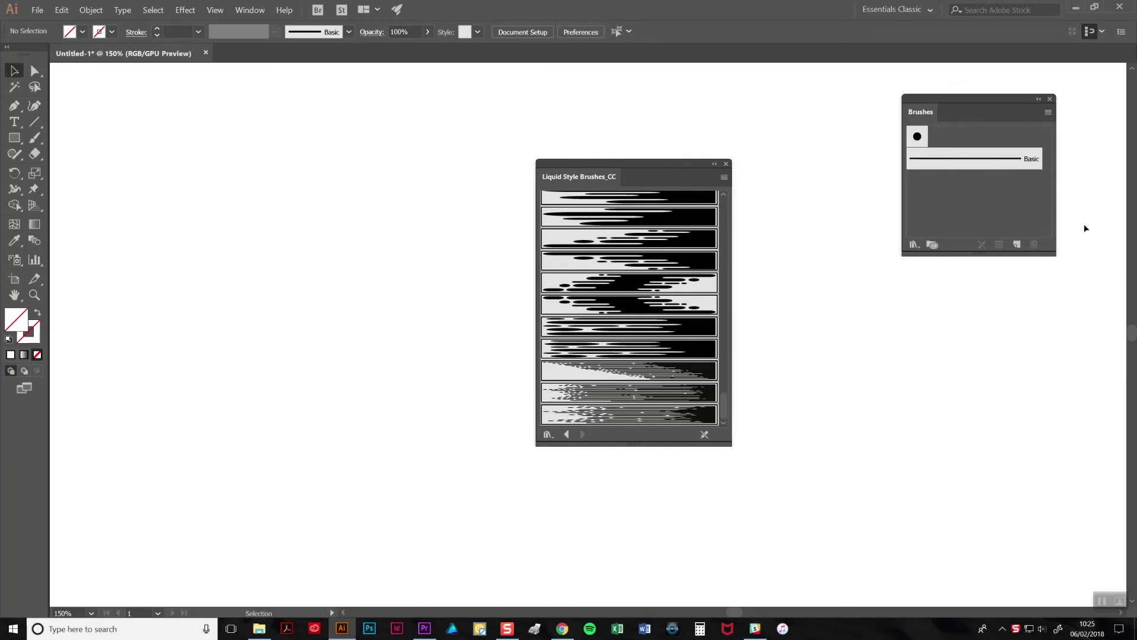
click(711, 371)
drag(725, 392, 725, 202)
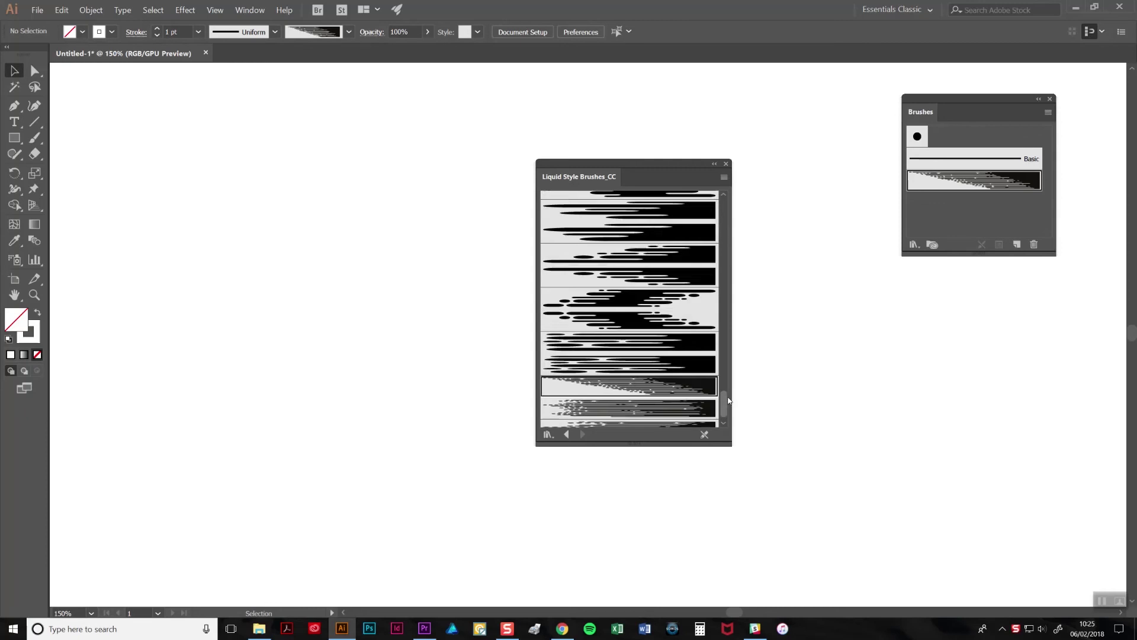
Drag all Liquid Style brushes into the Brushes panel and enlarge the panel.
click(673, 202)
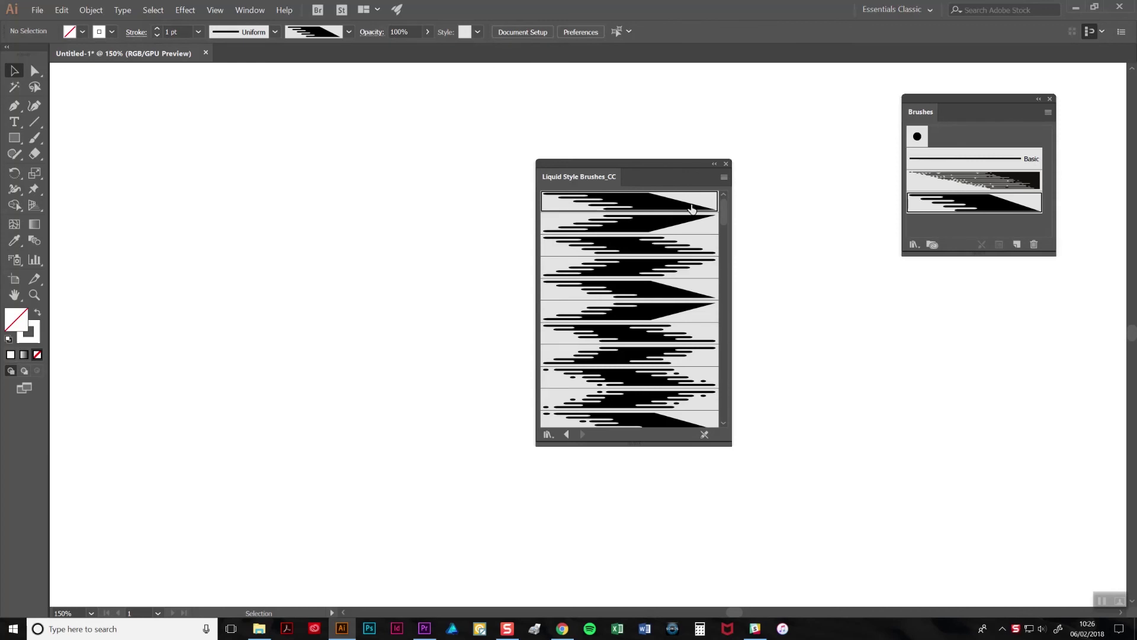
drag(724, 216, 688, 418)
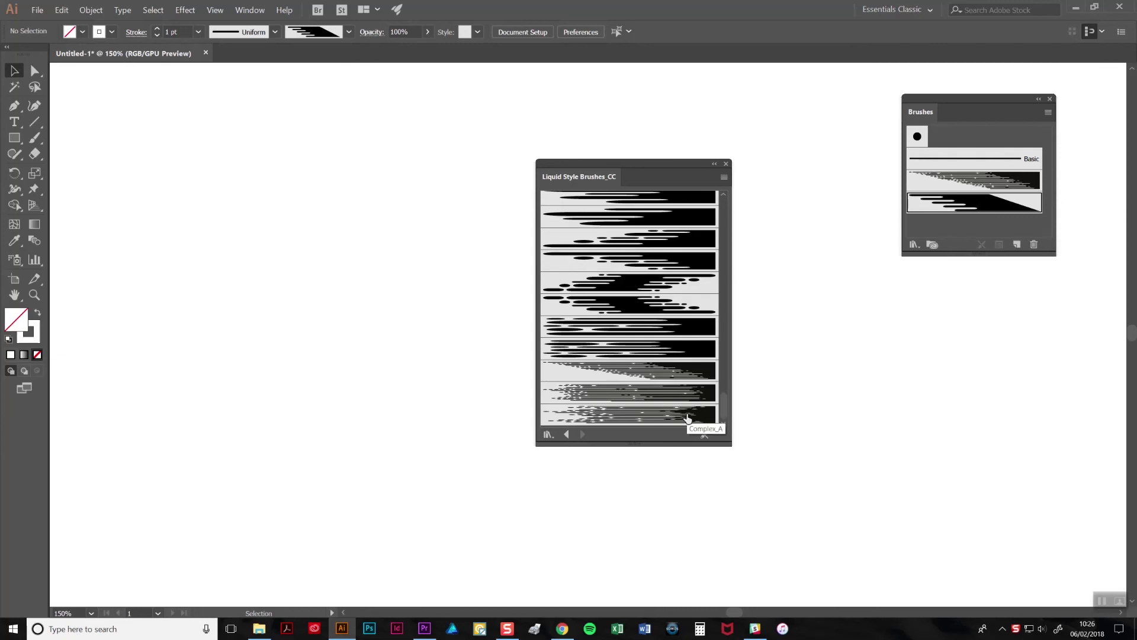
shift+click(688, 419)
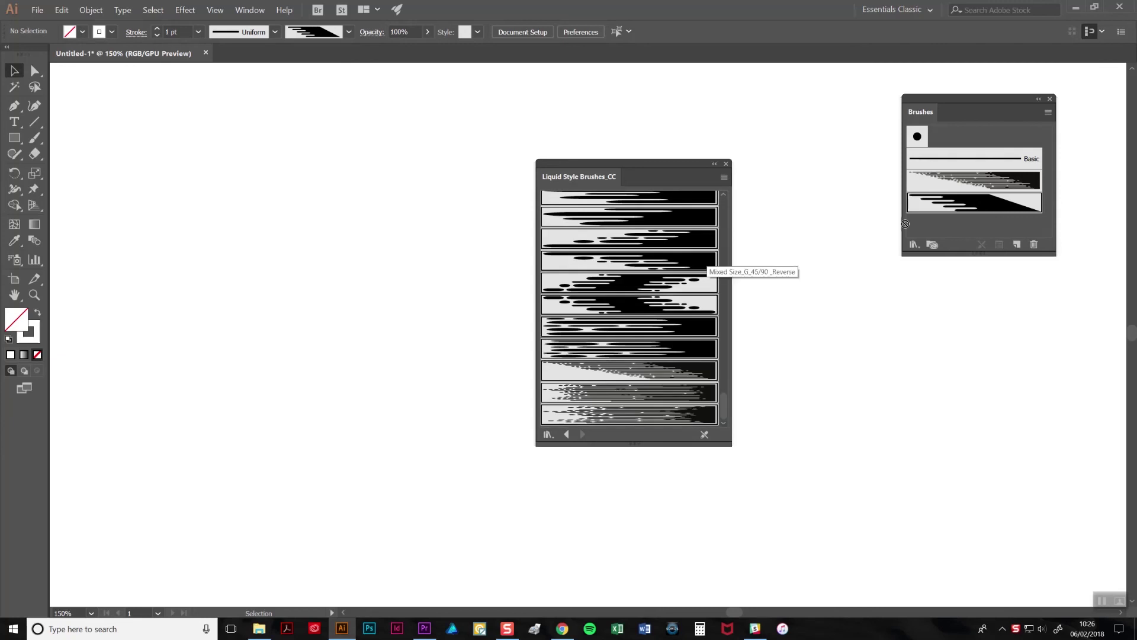
drag(644, 266, 950, 222)
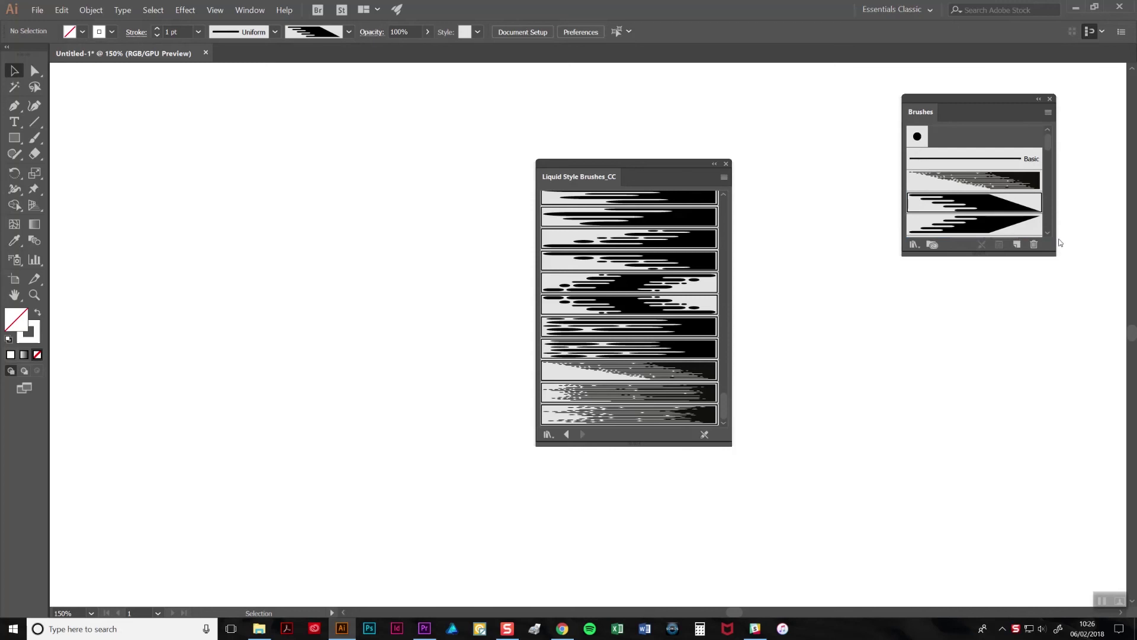
drag(1055, 256, 1063, 605)
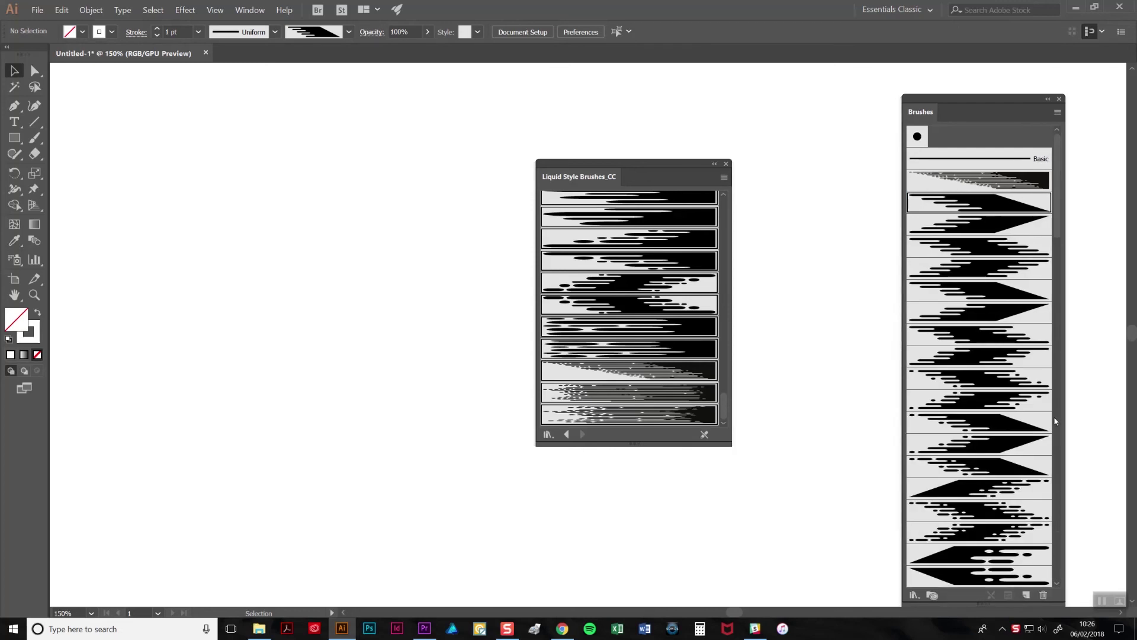
scroll(1011, 245, down, 3)
scroll(1011, 245, down, 3)
scroll(1010, 245, down, 3)
scroll(1011, 245, down, 3)
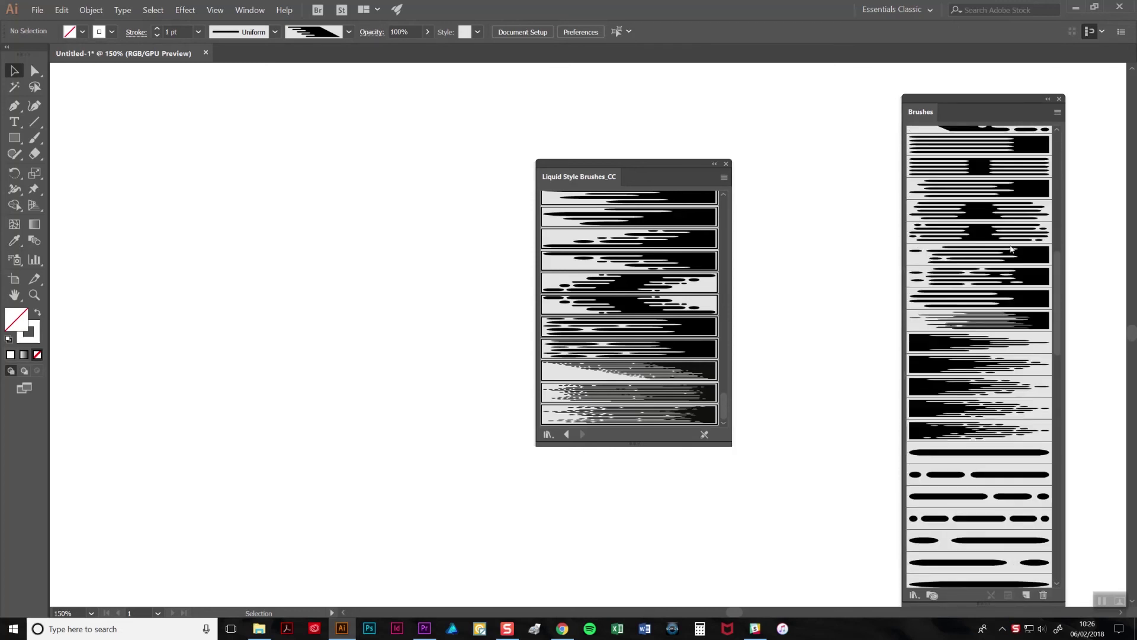
scroll(1010, 245, down, 3)
scroll(1010, 244, down, 3)
scroll(1010, 249, down, 3)
scroll(1011, 249, down, 3)
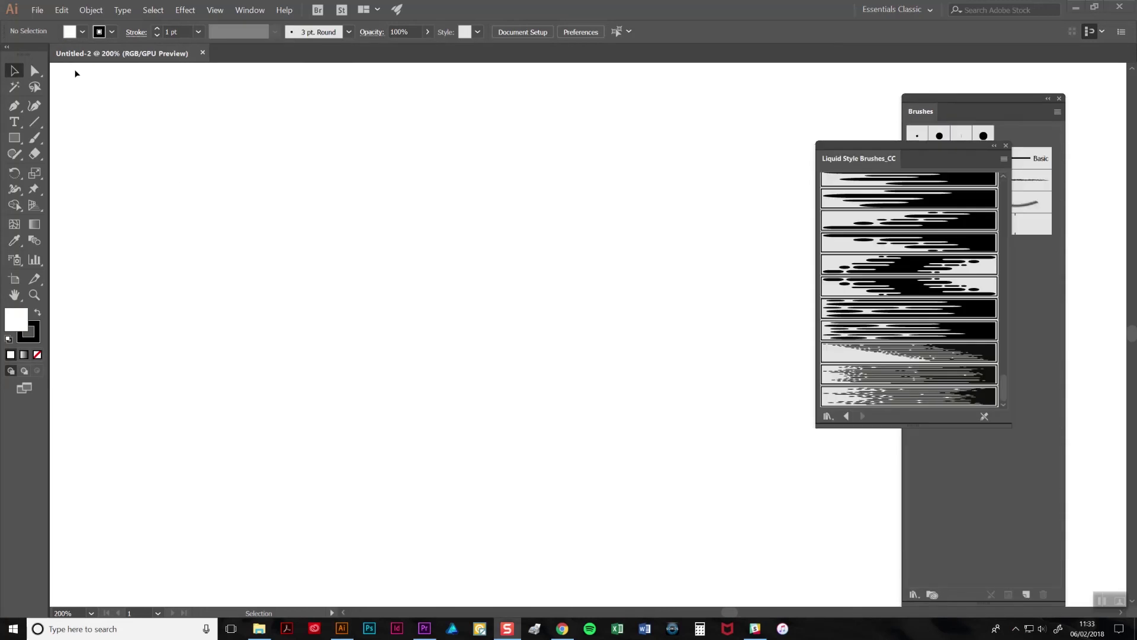
Open Liquid Style Brushes_CC.ai from the Files For CC Users folder.
click(36, 10)
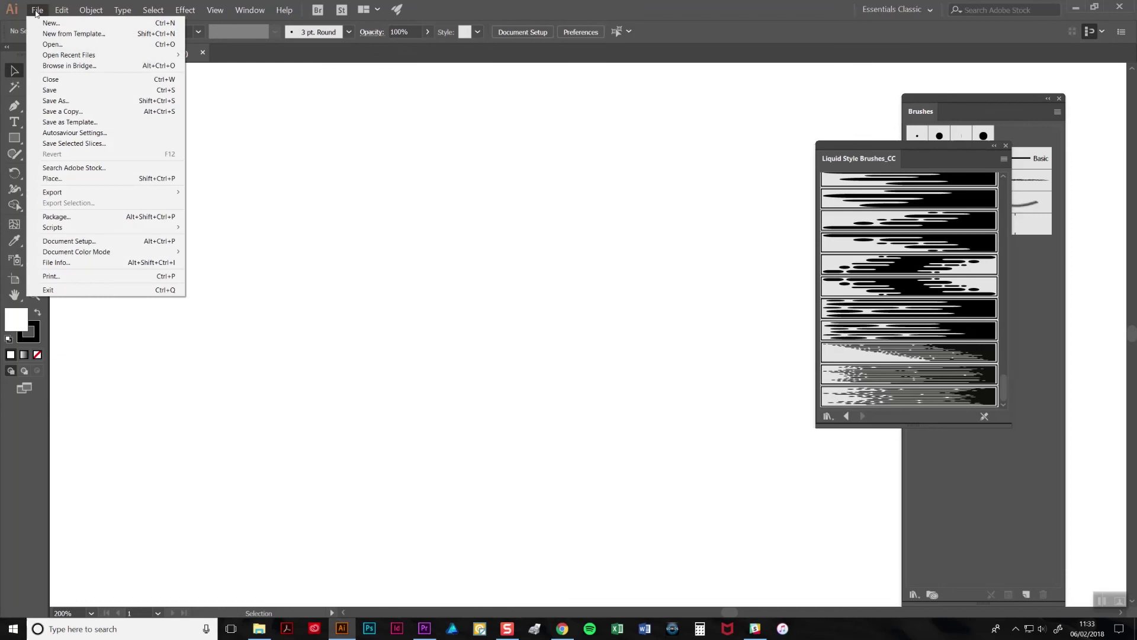
click(67, 44)
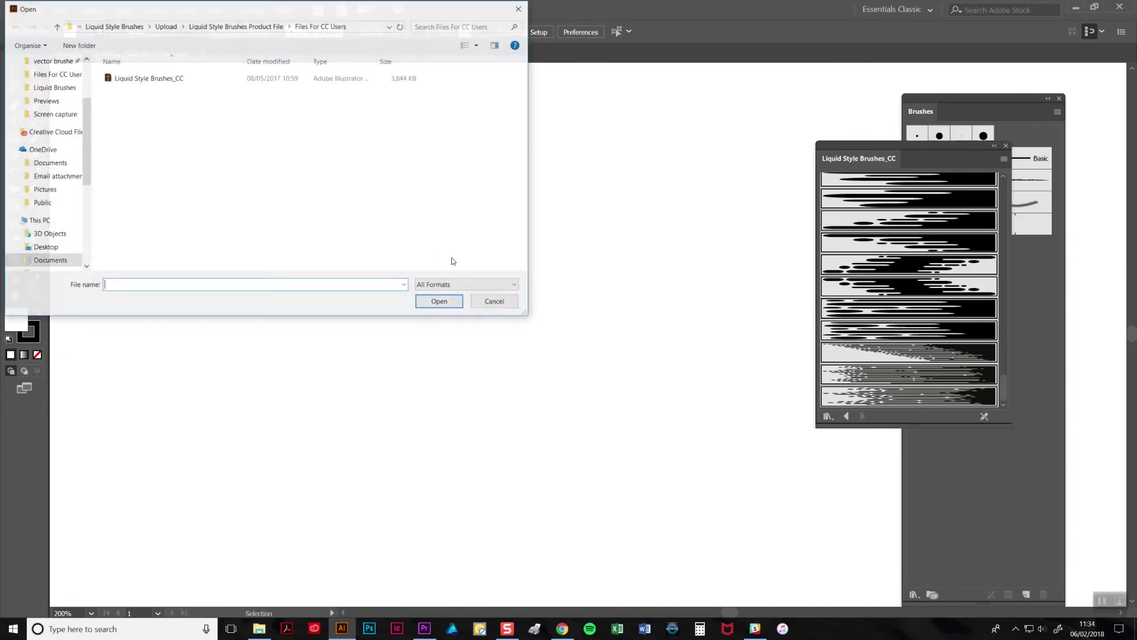
double_click(130, 81)
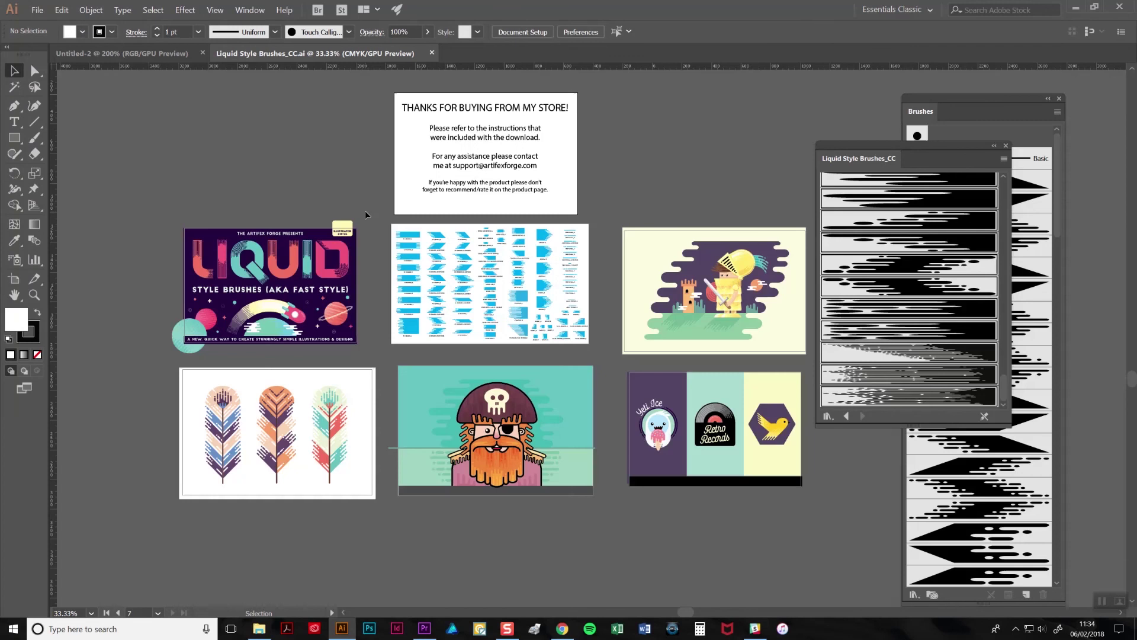